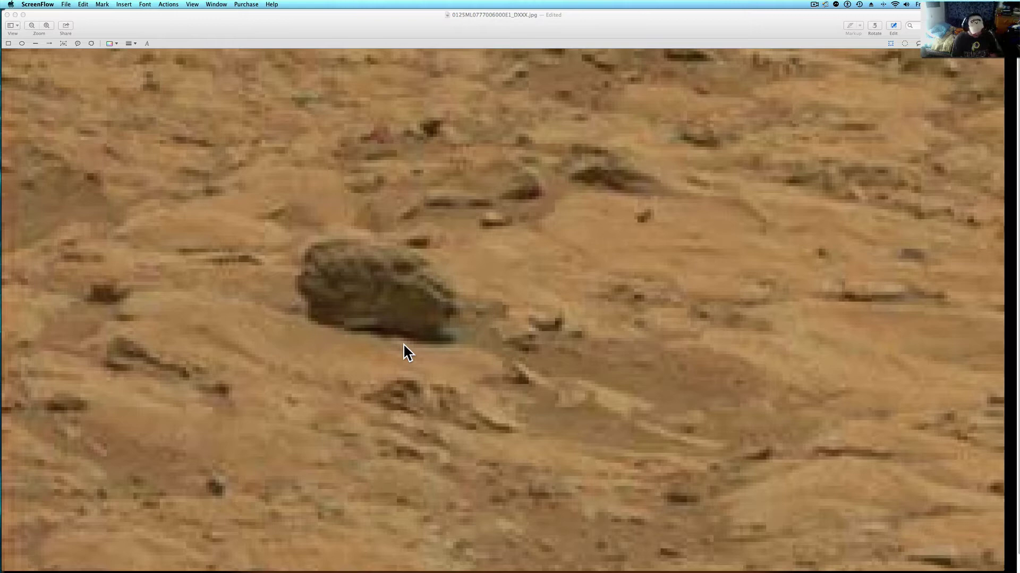
# Return to the Mars photo in Preview and zoom in and out around the terrain.
pyautogui.click(367, 330)
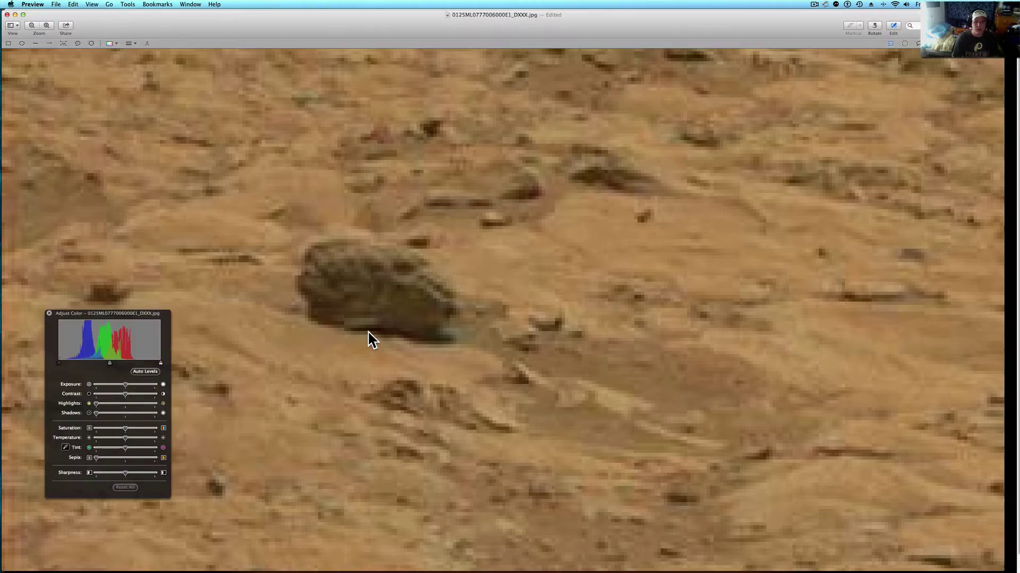
pyautogui.scroll(-5, 367, 330)
pyautogui.scroll(2, 369, 350)
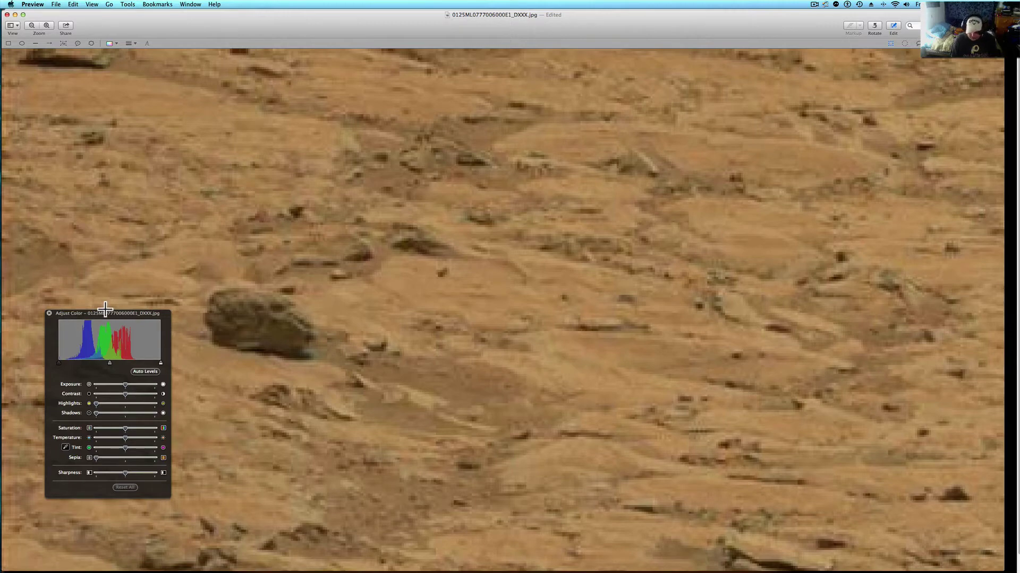
pyautogui.scroll(-1, 104, 308)
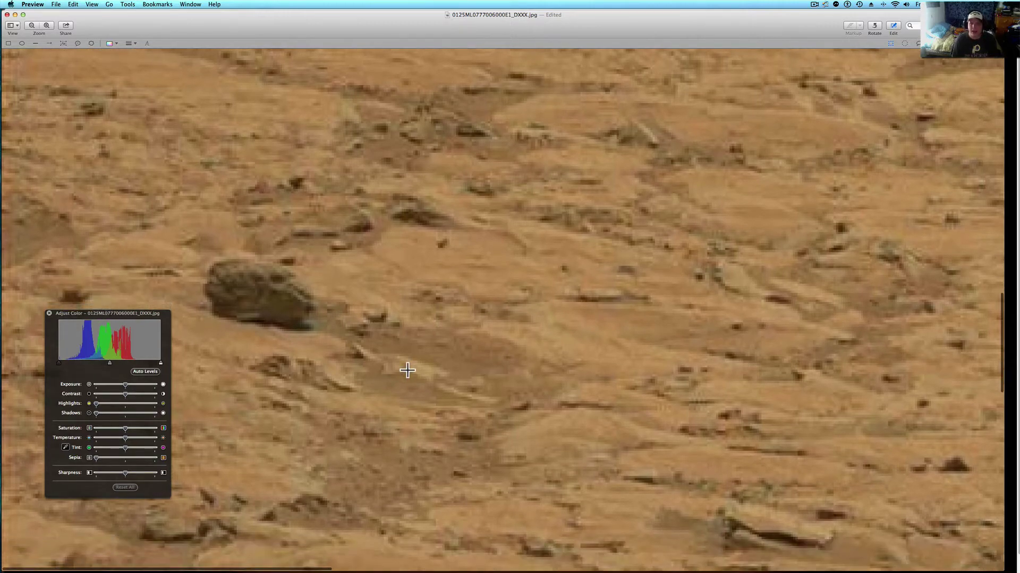
pyautogui.scroll(1, 407, 370)
pyautogui.scroll(3, 408, 370)
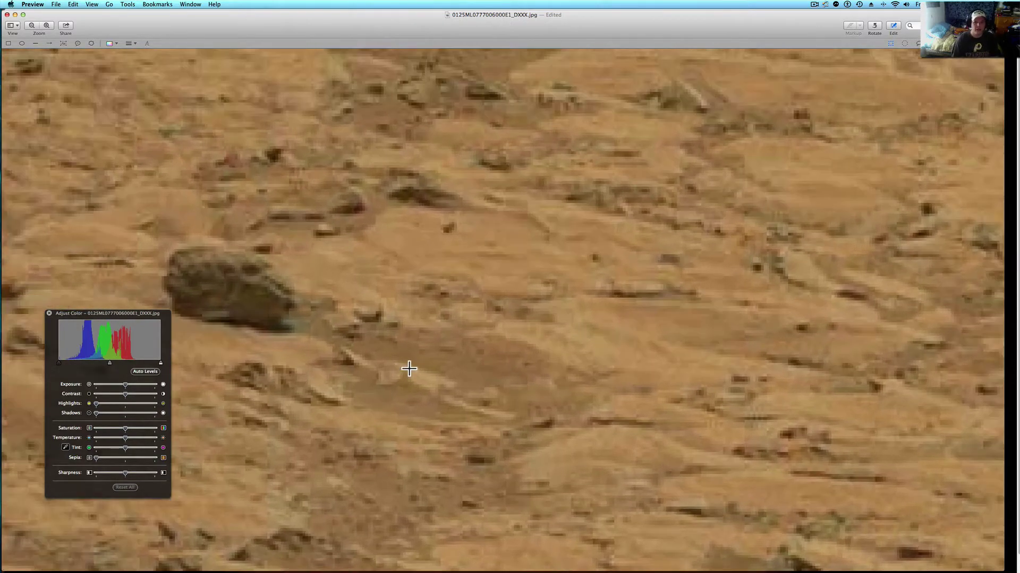
pyautogui.scroll(-2, 409, 369)
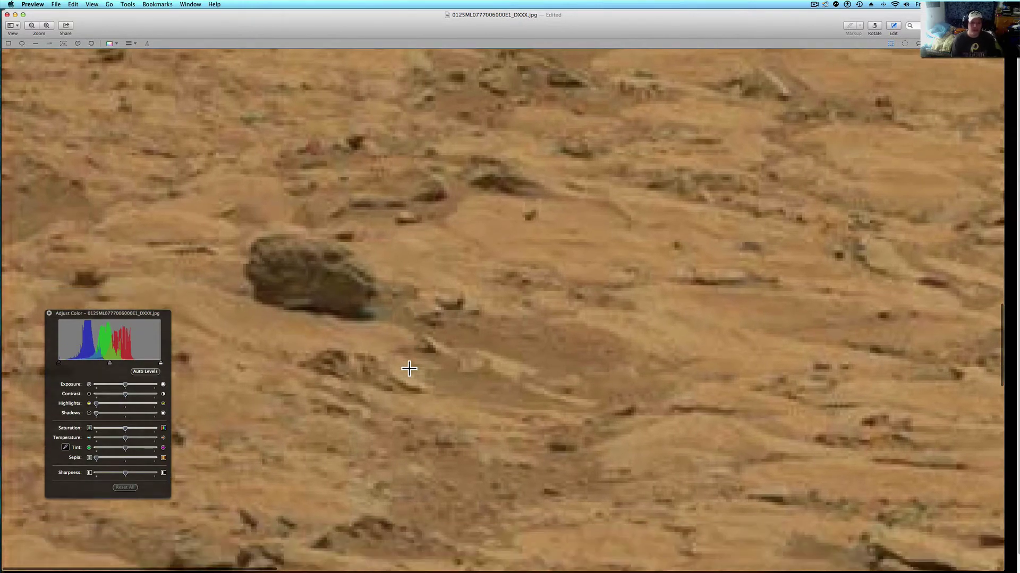
pyautogui.scroll(-2, 408, 370)
pyautogui.scroll(-3, 409, 370)
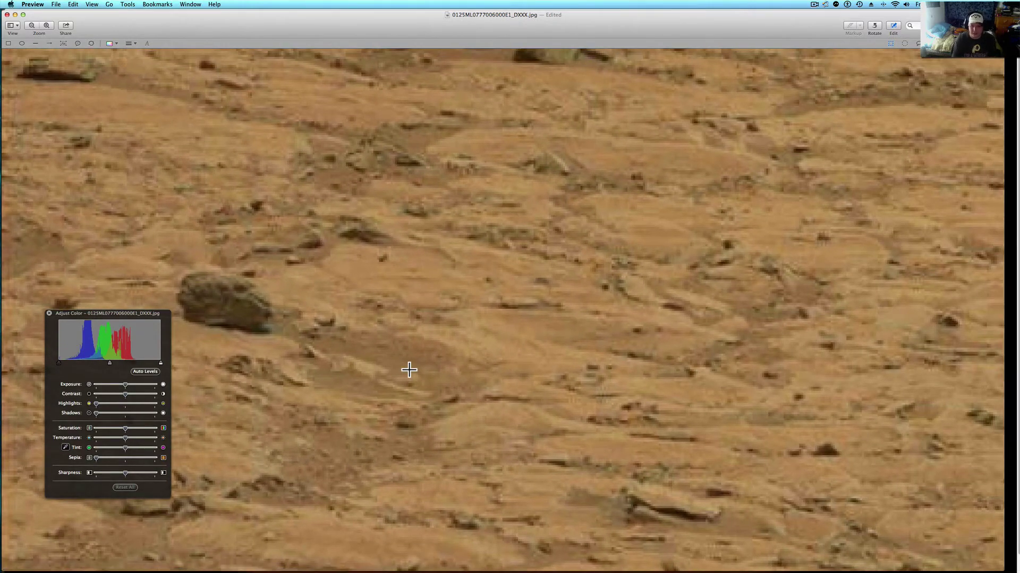
pyautogui.scroll(-3, 408, 370)
pyautogui.scroll(-2, 408, 370)
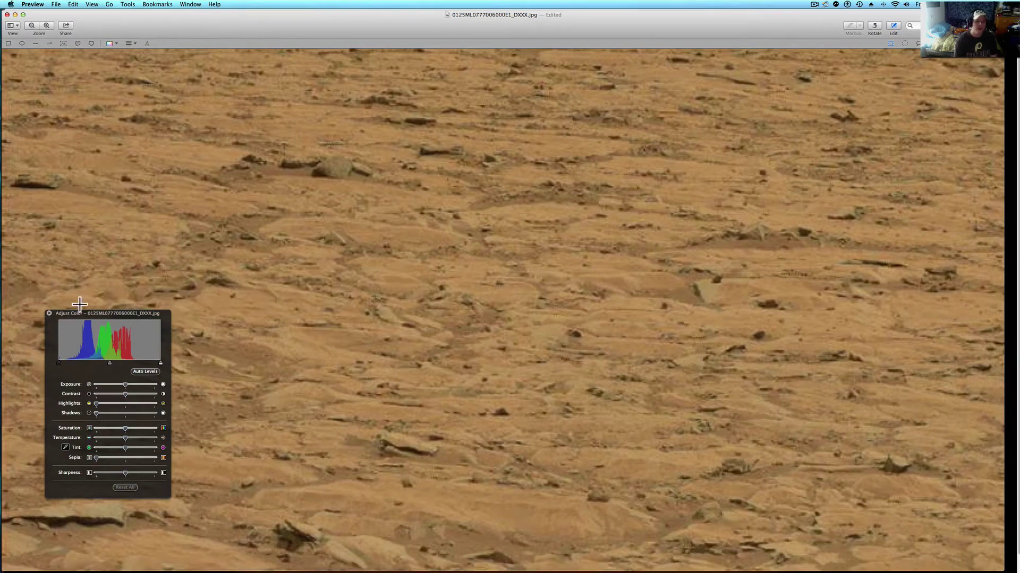
# Move the Adjust Color panel off the rock to the upper right of the window.
pyautogui.moveTo(77, 313); pyautogui.dragTo(624, 127)
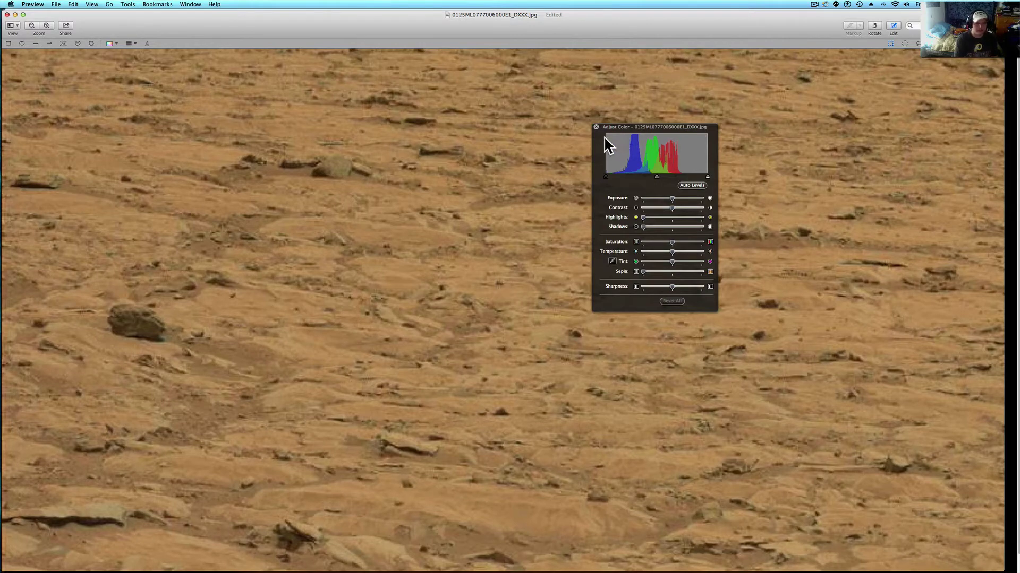
pyautogui.scroll(15, 183, 288)
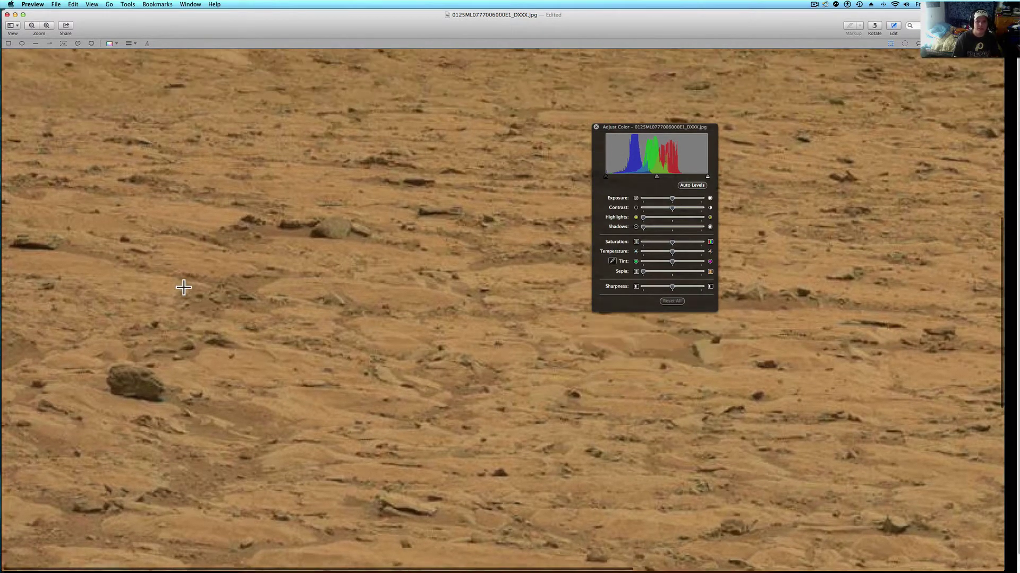
pyautogui.scroll(3, 183, 288)
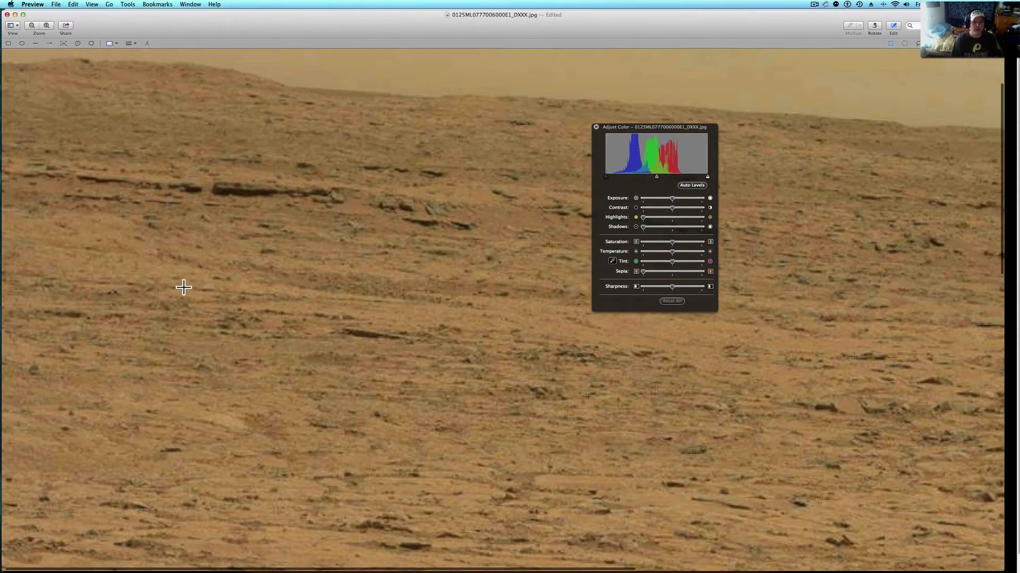
# Lower the Temperature slider to cool the orange terrain toward grey-blue.
pyautogui.scroll(-8, 182, 287)
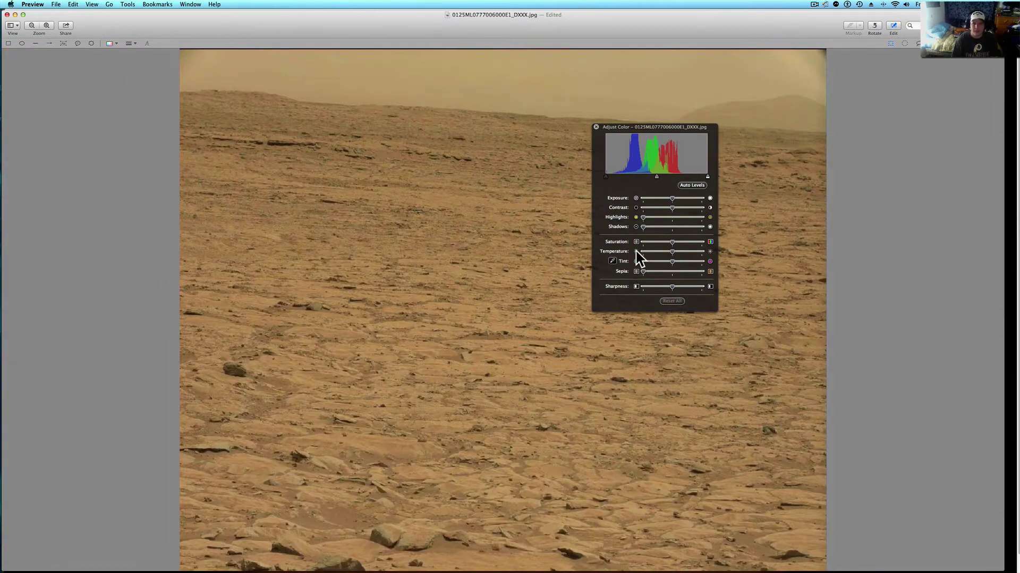
pyautogui.moveTo(646, 251); pyautogui.dragTo(640, 250)
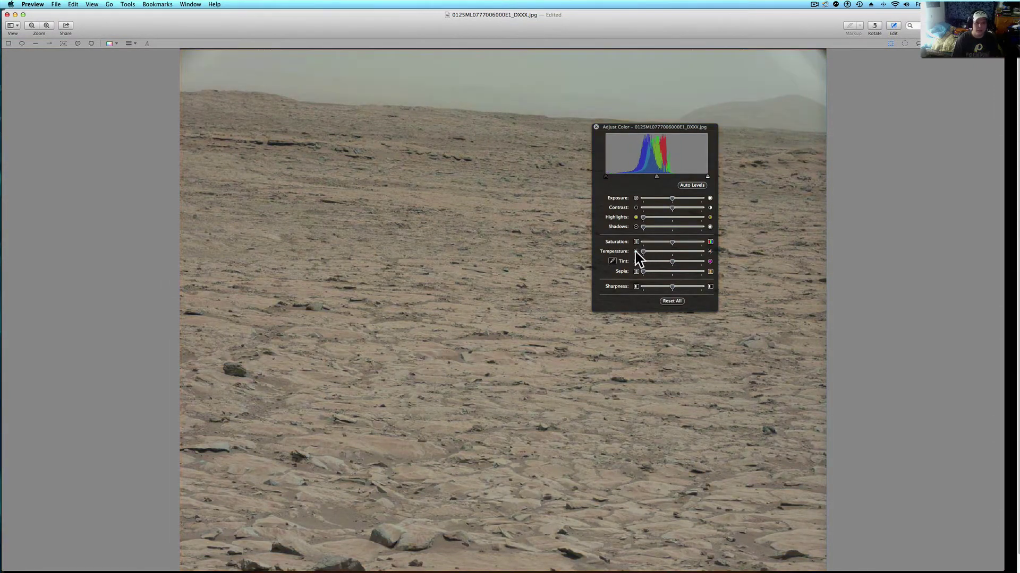
pyautogui.scroll(5, 487, 408)
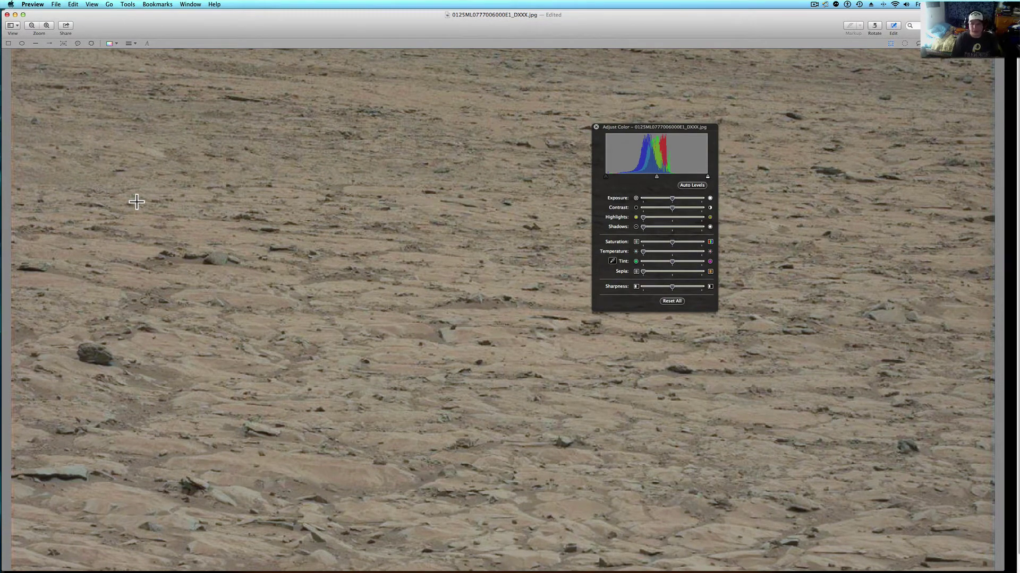
# Switch to Firefox and enlarge the JPL Sol 125 Mastcam raw image page, down to its caption.
pyautogui.press('cmd+Tab')
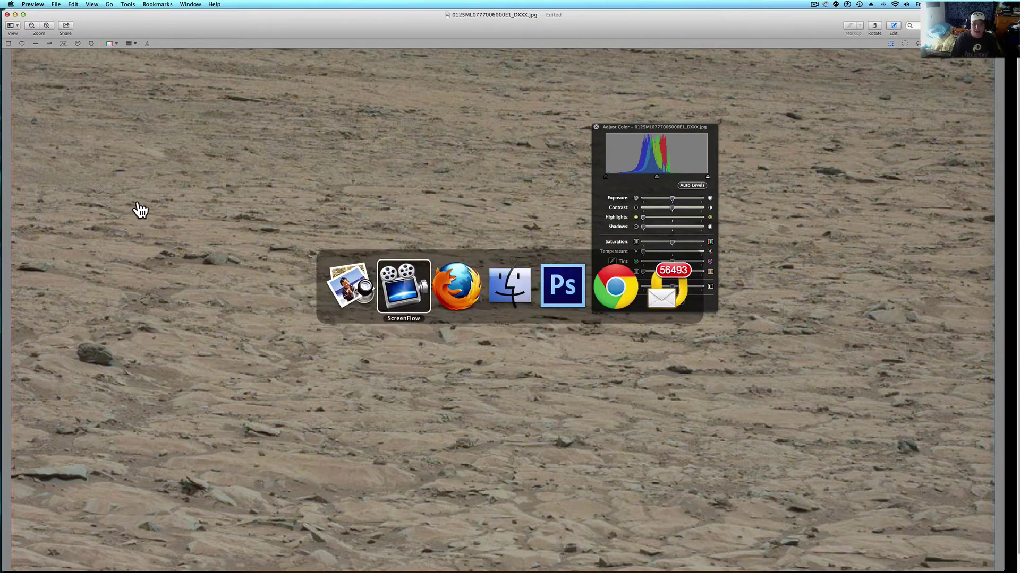
pyautogui.press('super+Tab')
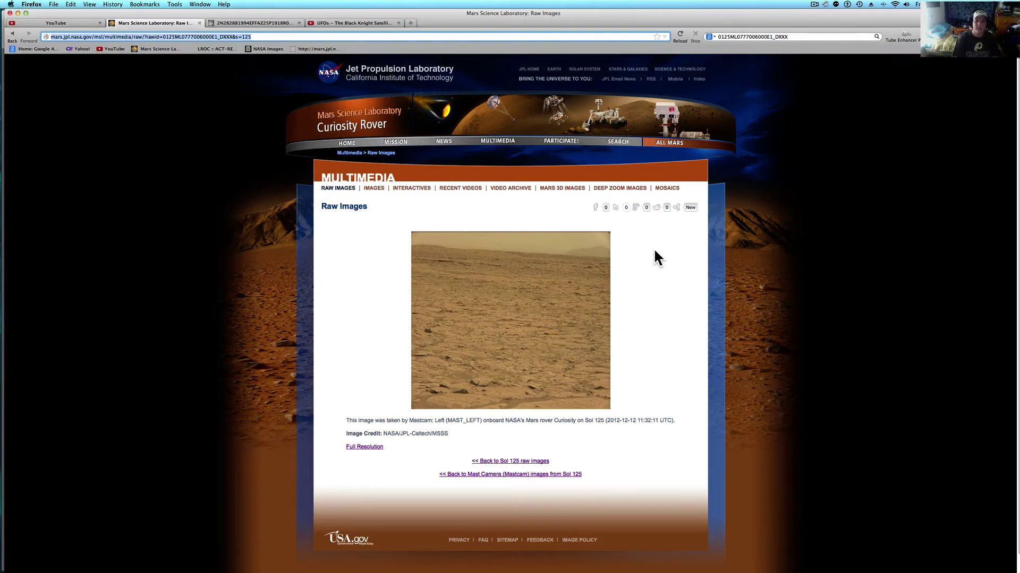
pyautogui.press('super+equal')
pyautogui.press('super+equal')
pyautogui.press('super+equal')
pyautogui.press('super+equal')
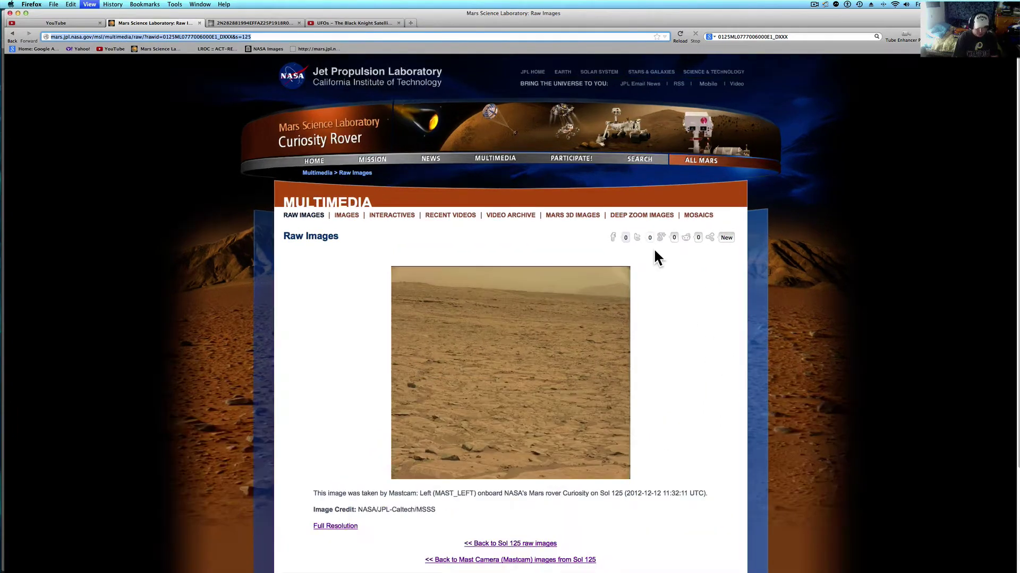
pyautogui.scroll(-5, 658, 259)
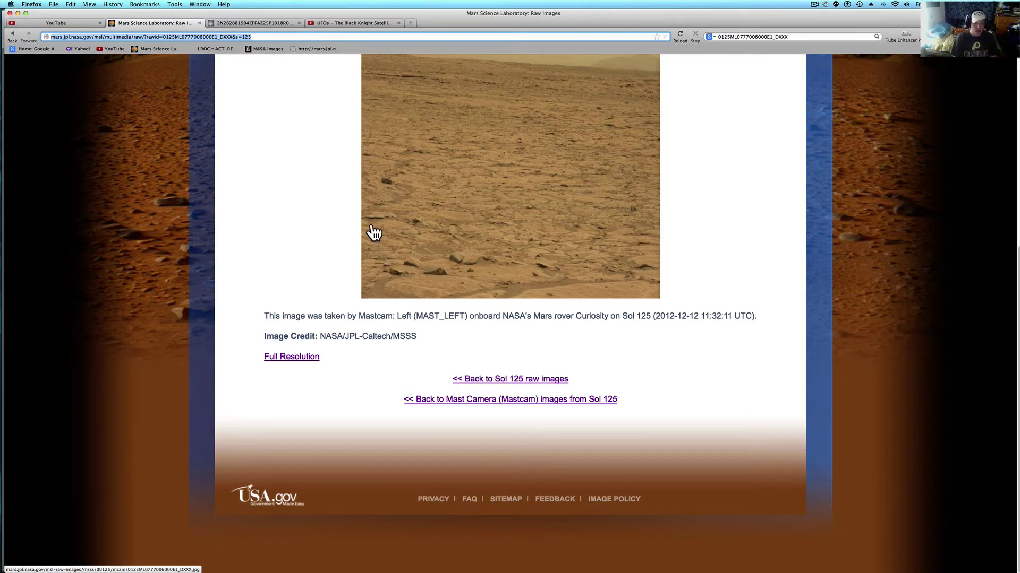
# Zoom in closely on the dark rock in Preview, then bring Photoshop CS6 forward.
pyautogui.press('super+Tab')
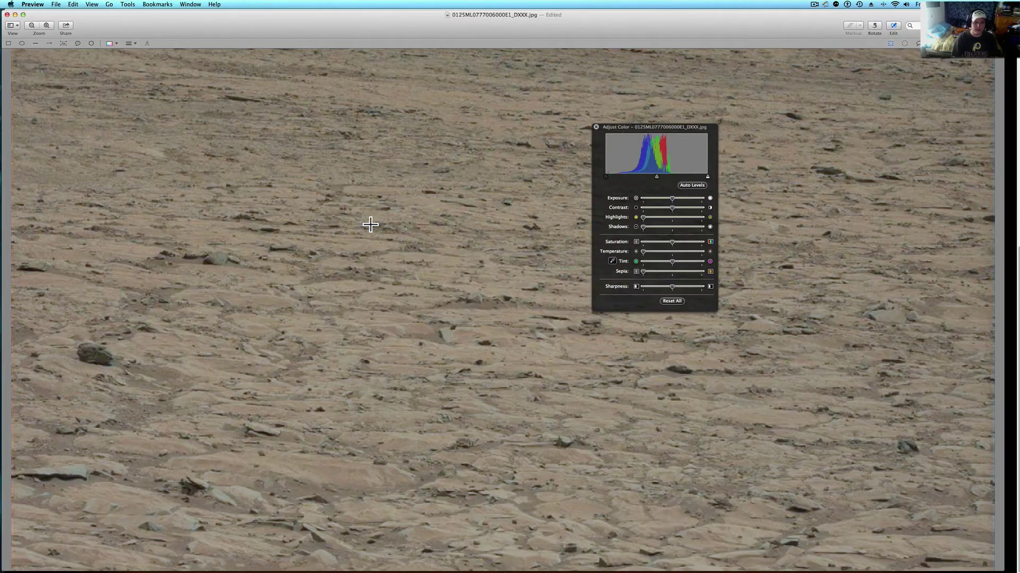
pyautogui.scroll(-1, 216, 307)
pyautogui.hscroll(-5, 216, 307)
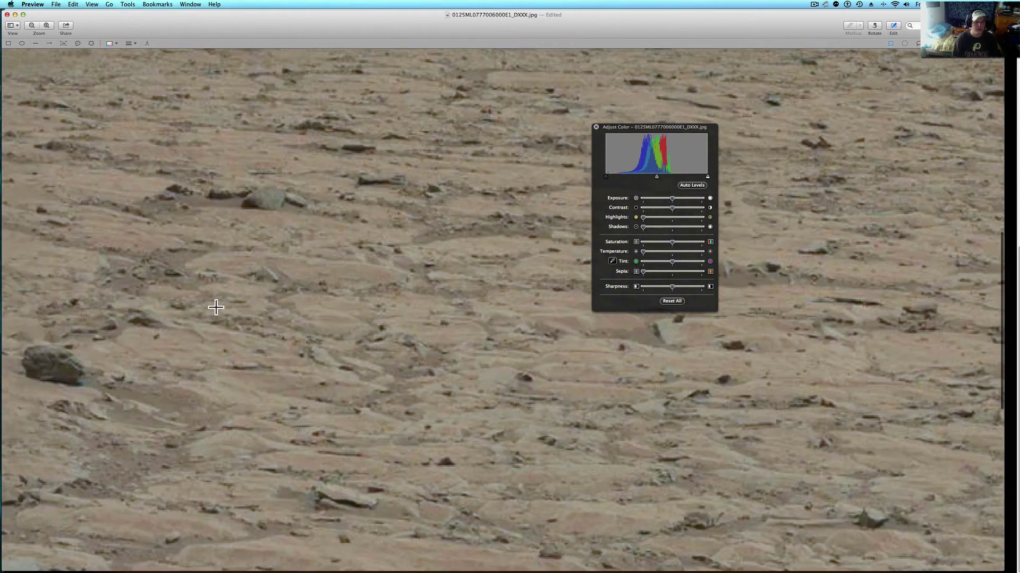
pyautogui.scroll(3, 202, 310)
pyautogui.hscroll(-5, 182, 317)
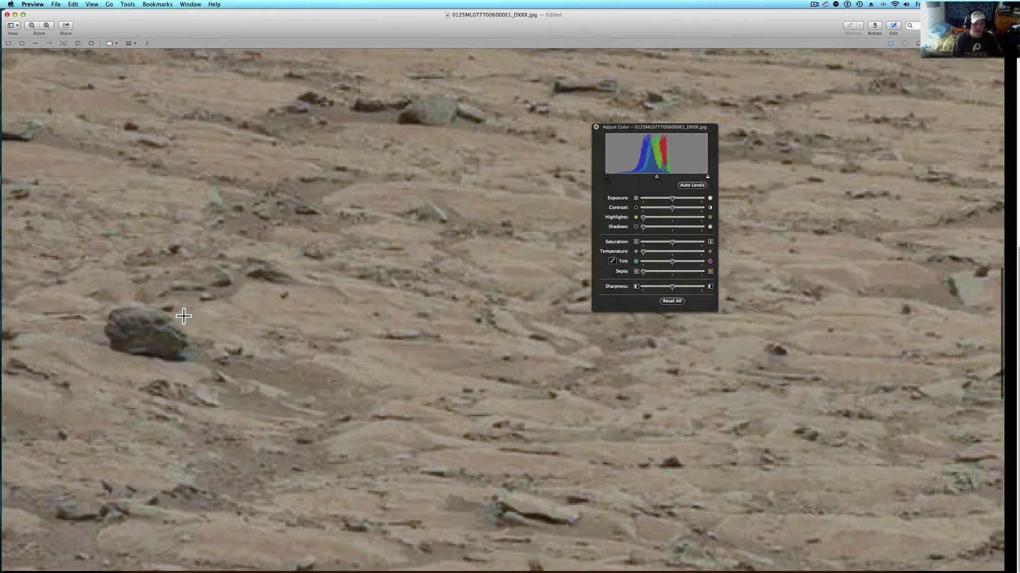
pyautogui.scroll(-2, 183, 316)
pyautogui.scroll(3, 186, 314)
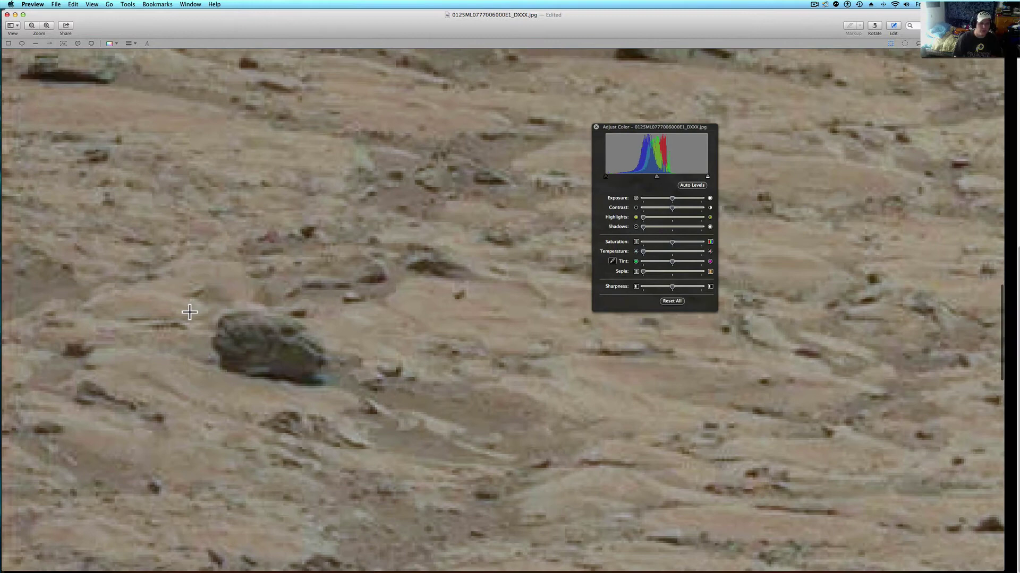
pyautogui.scroll(-1, 189, 313)
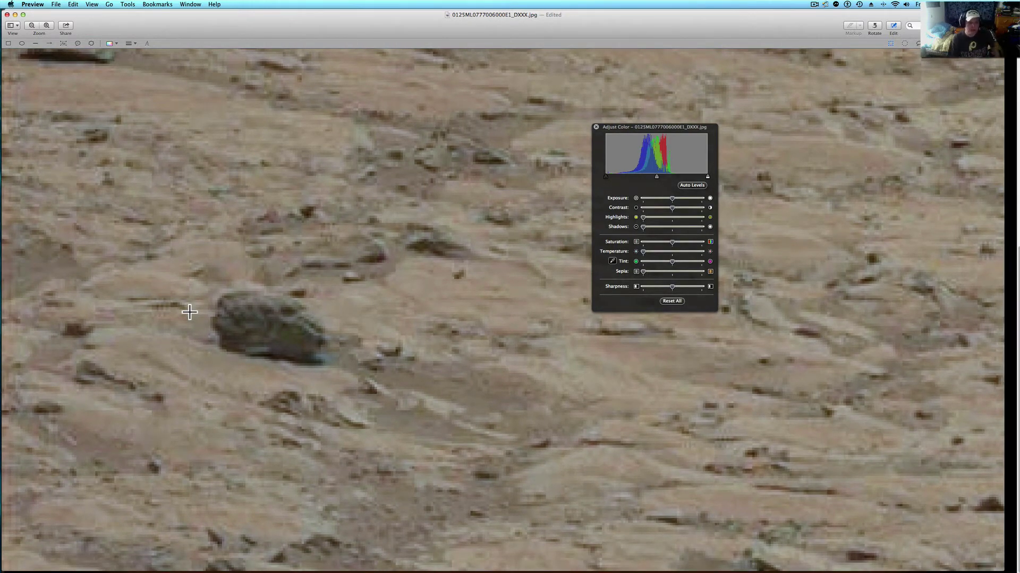
pyautogui.scroll(2, 189, 313)
pyautogui.hscroll(-3, 189, 312)
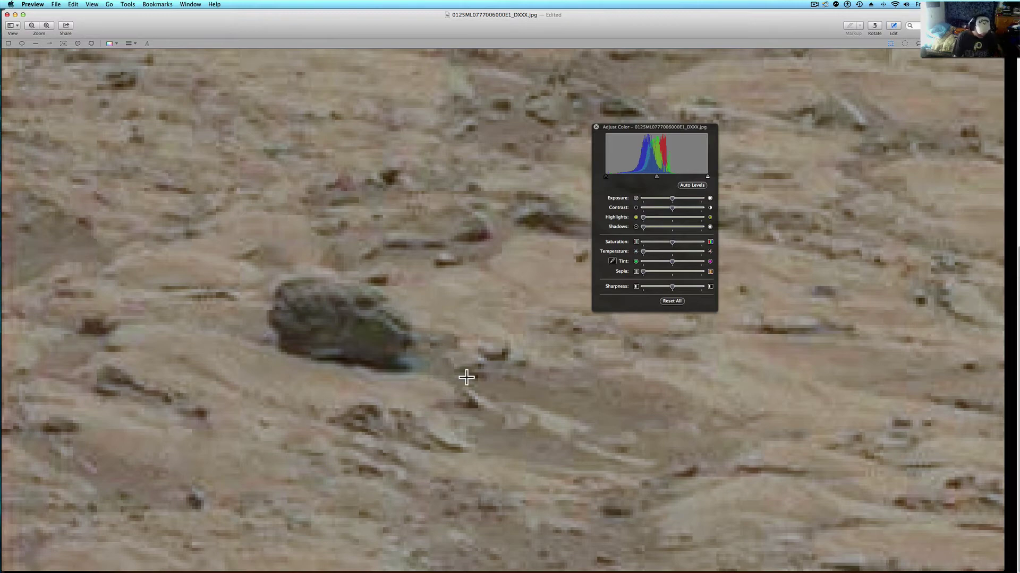
pyautogui.scroll(1, 466, 377)
pyautogui.hscroll(-2, 467, 377)
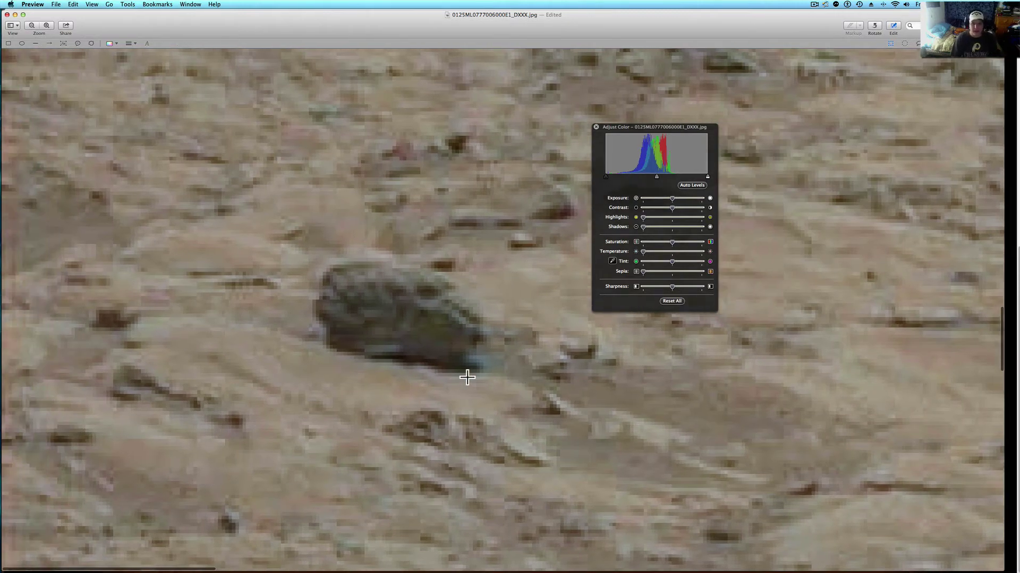
pyautogui.press('super+Tab')
pyautogui.press('super+Tab')
pyautogui.press('super+Tab')
pyautogui.press('super+Tab')
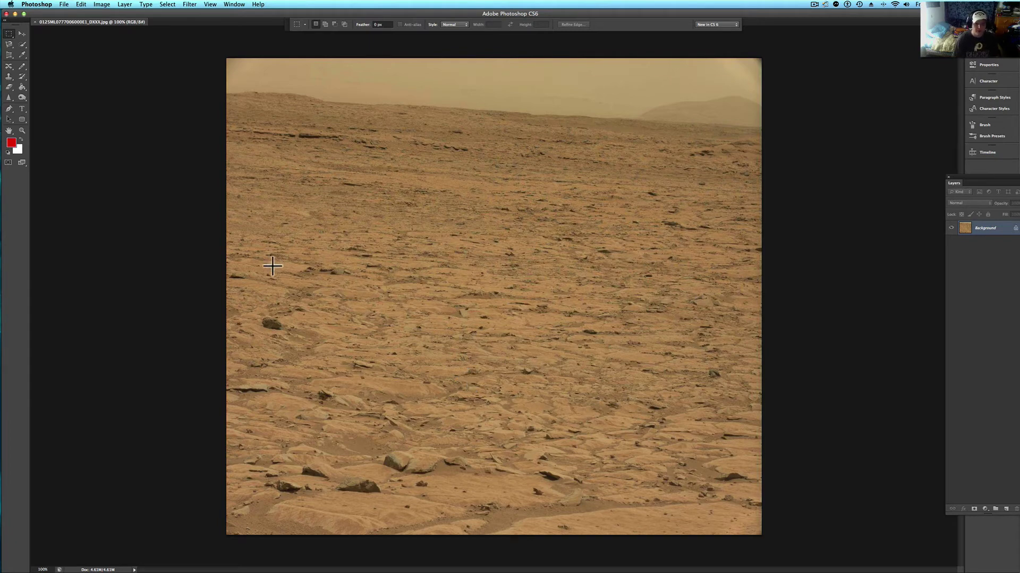
# Crop the Mars photo to a rectangular selection around the small dark rock.
pyautogui.moveTo(245, 287); pyautogui.dragTo(290, 341)
pyautogui.click(298, 307)
pyautogui.click(101, 4)
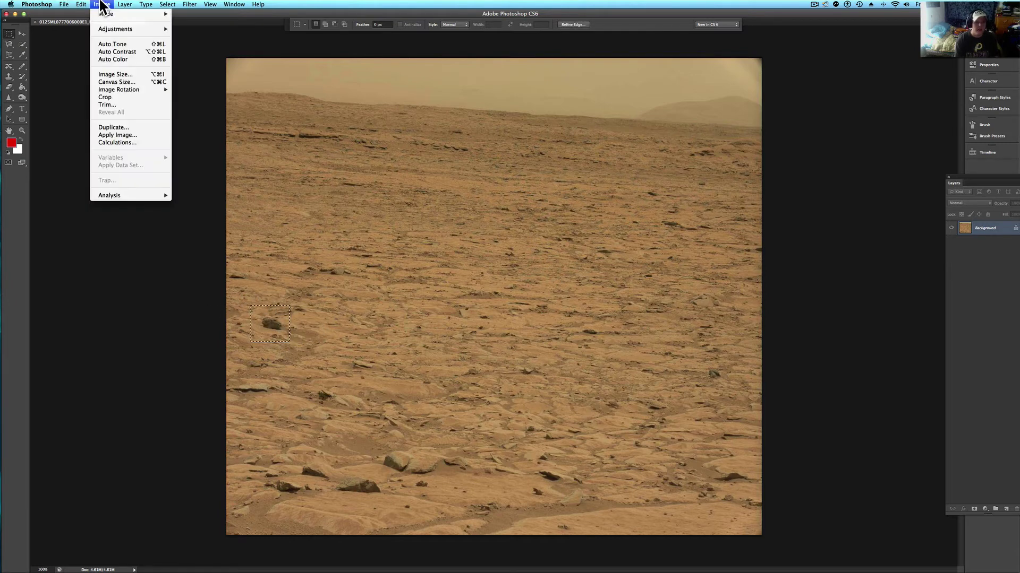
pyautogui.click(118, 97)
# Resample the cropped image to 300 ppi resolution, giving 408 × 383 pixels.
pyautogui.click(102, 5)
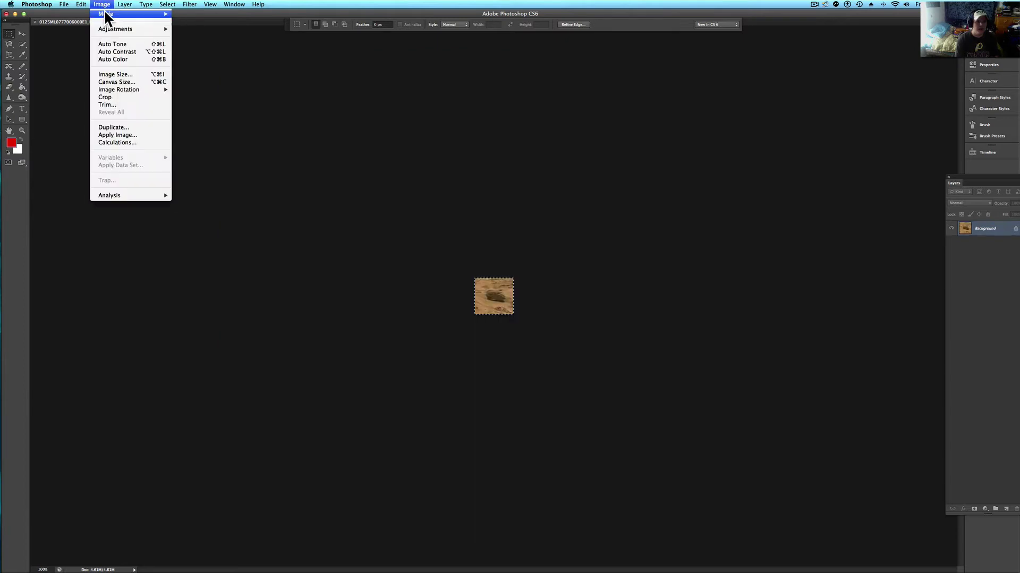
pyautogui.click(95, 74)
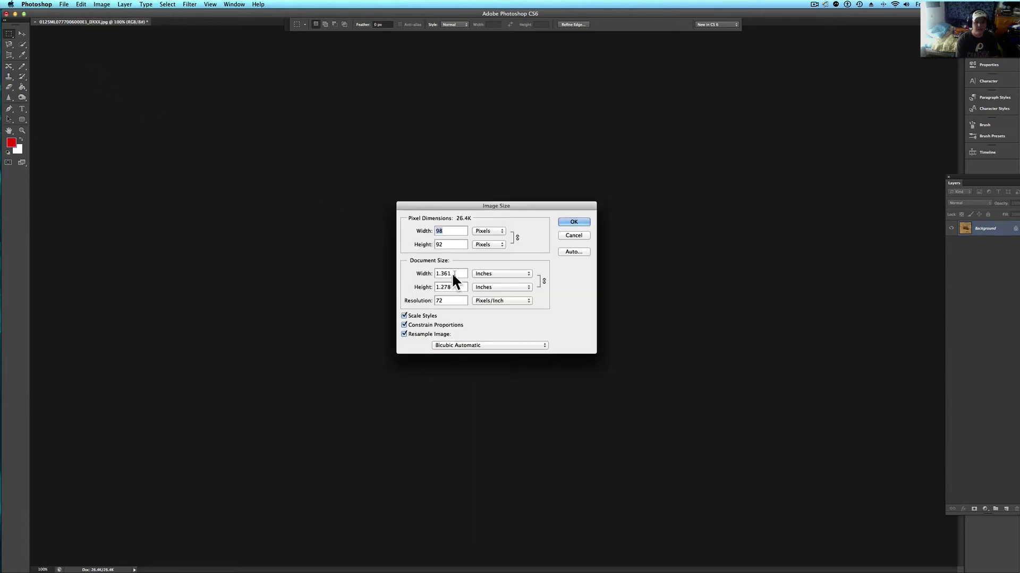
pyautogui.doubleClick(449, 300)
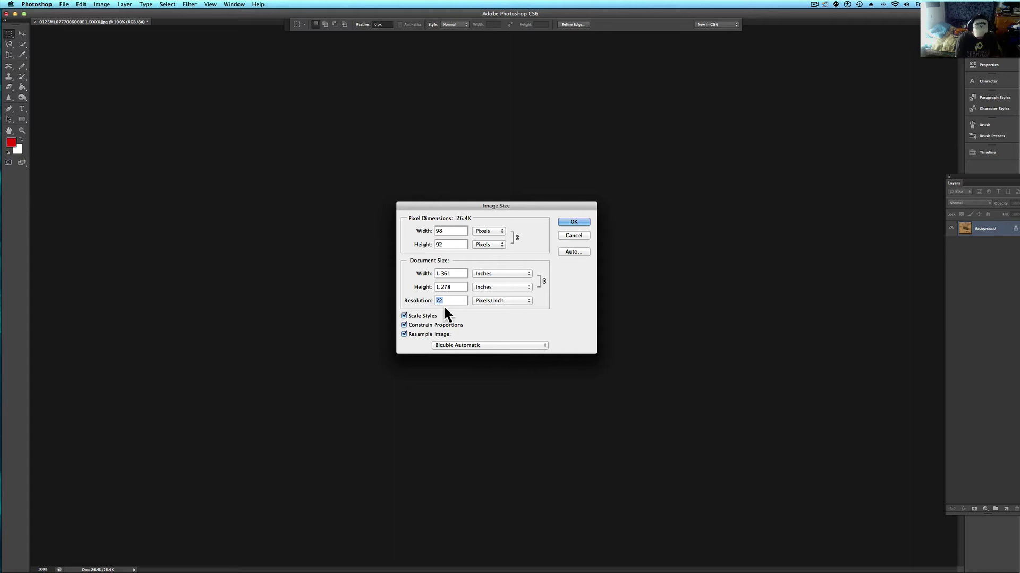
pyautogui.write('300')
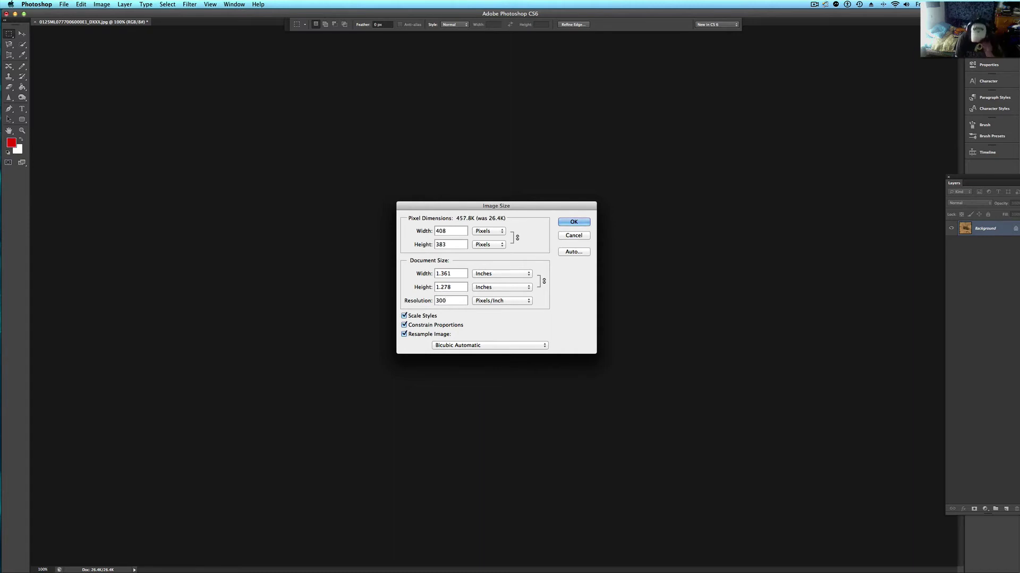
pyautogui.press('Return')
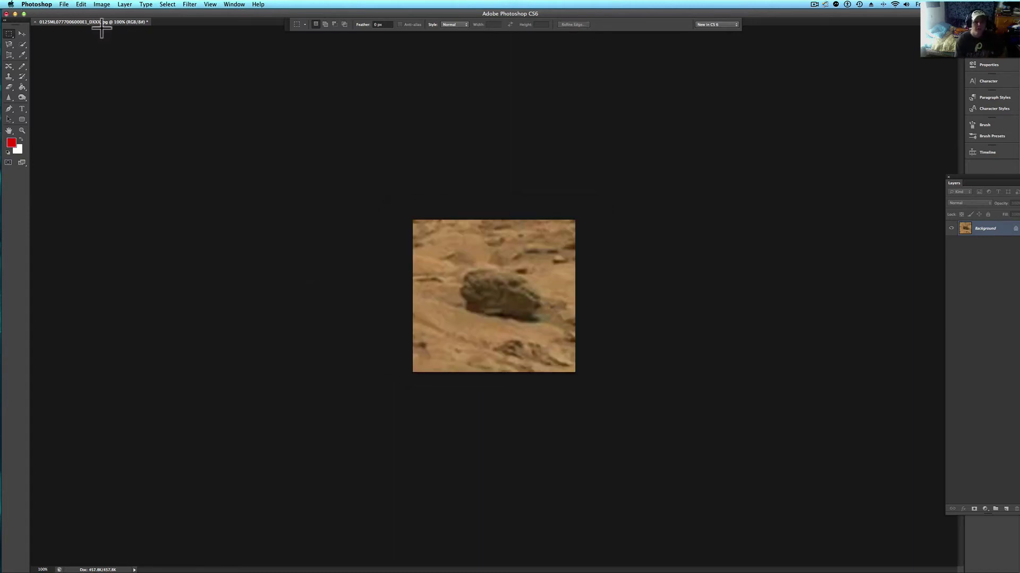
# Apply Auto Tone, Auto Contrast and Auto Color to the cropped rock image.
pyautogui.click(21, 130)
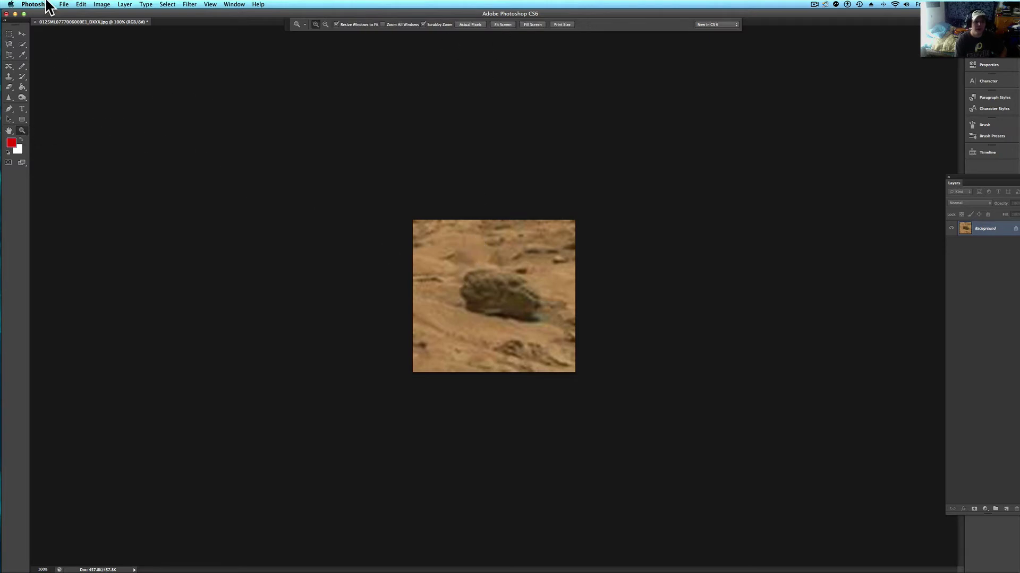
pyautogui.click(102, 4)
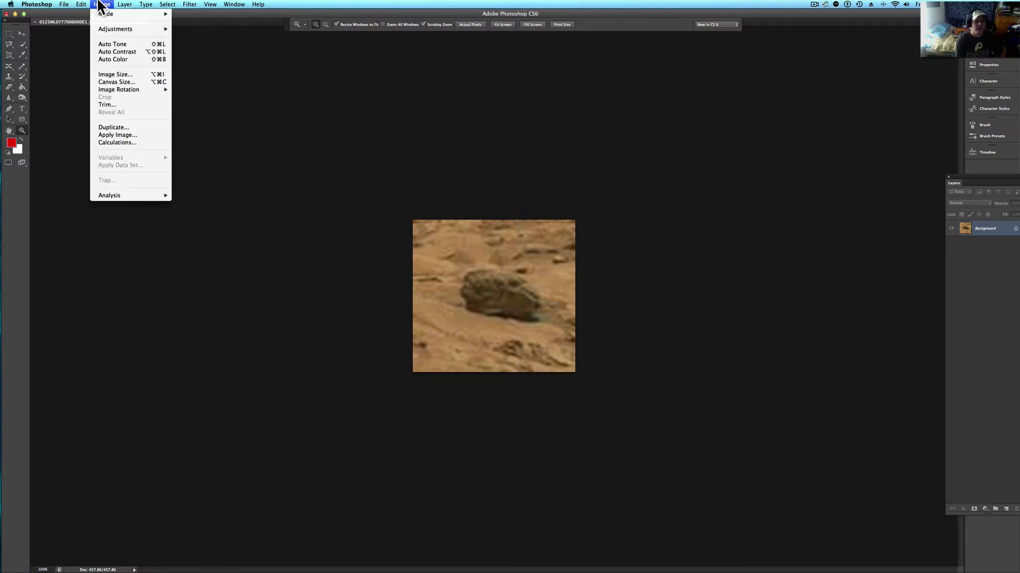
pyautogui.click(112, 45)
pyautogui.click(120, 4)
pyautogui.moveTo(106, 5)
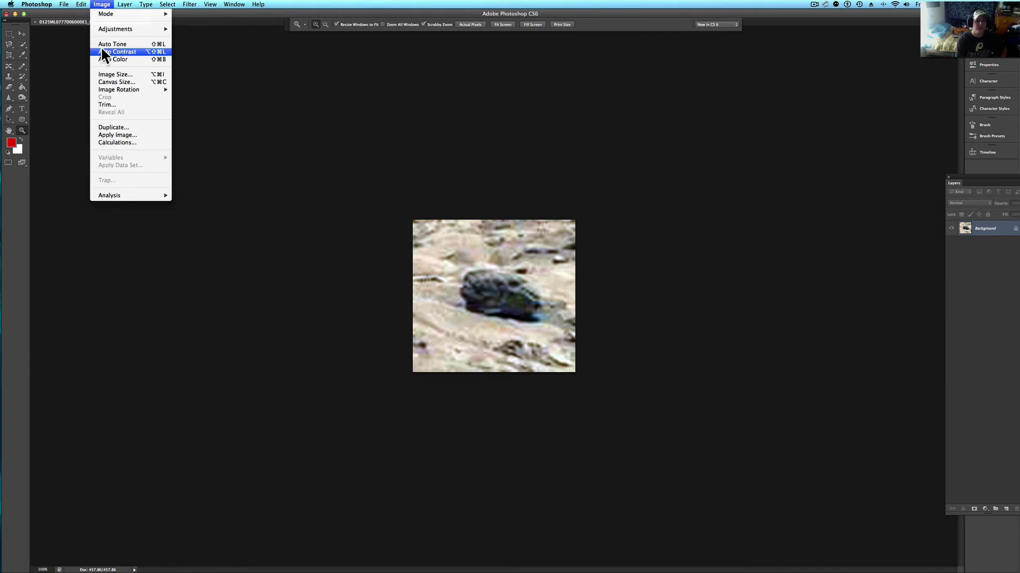
pyautogui.click(102, 52)
pyautogui.click(101, 4)
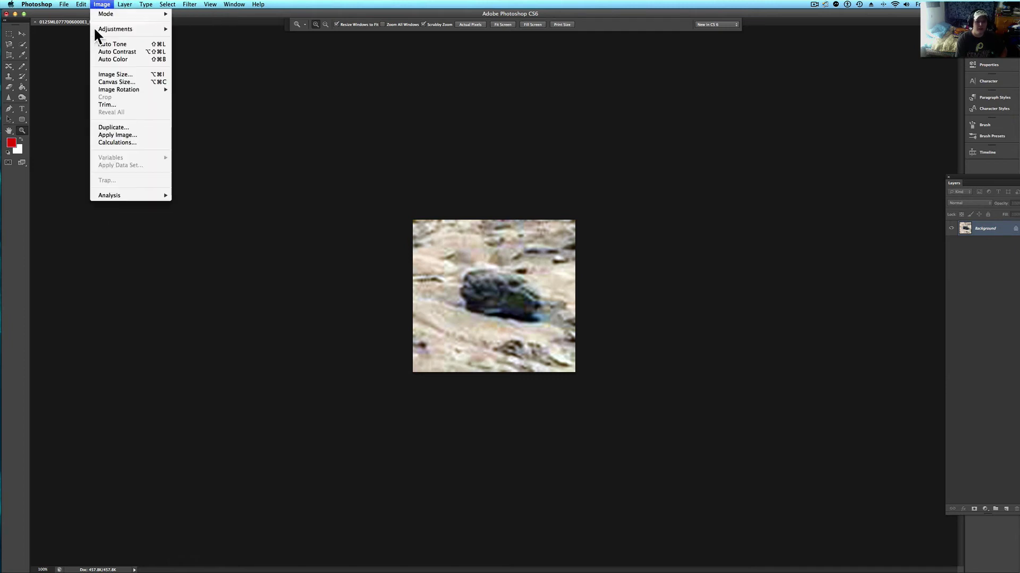
pyautogui.click(95, 58)
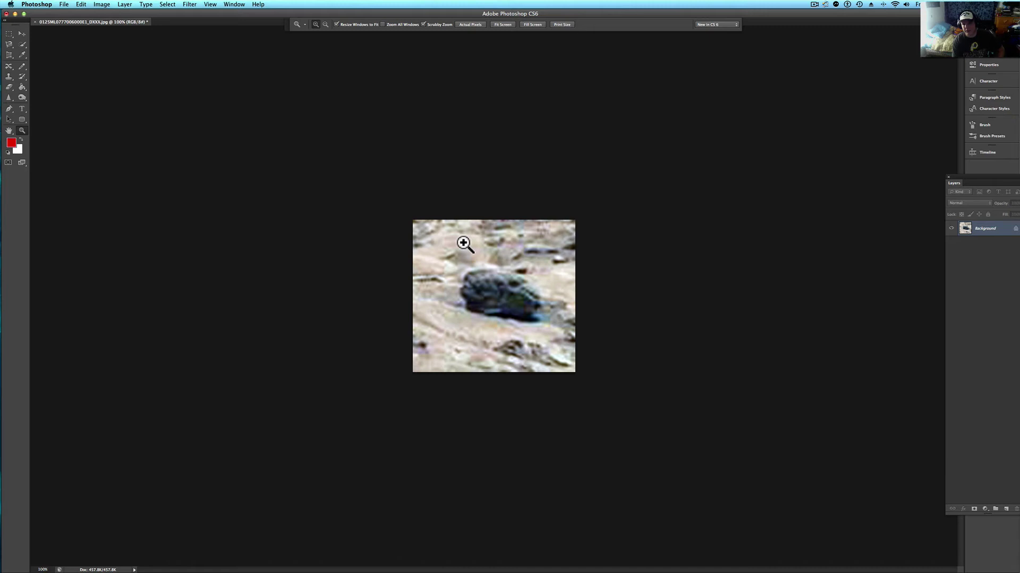
# Zoom the corrected rock image to 200% with the Zoom tool.
pyautogui.click(539, 305)
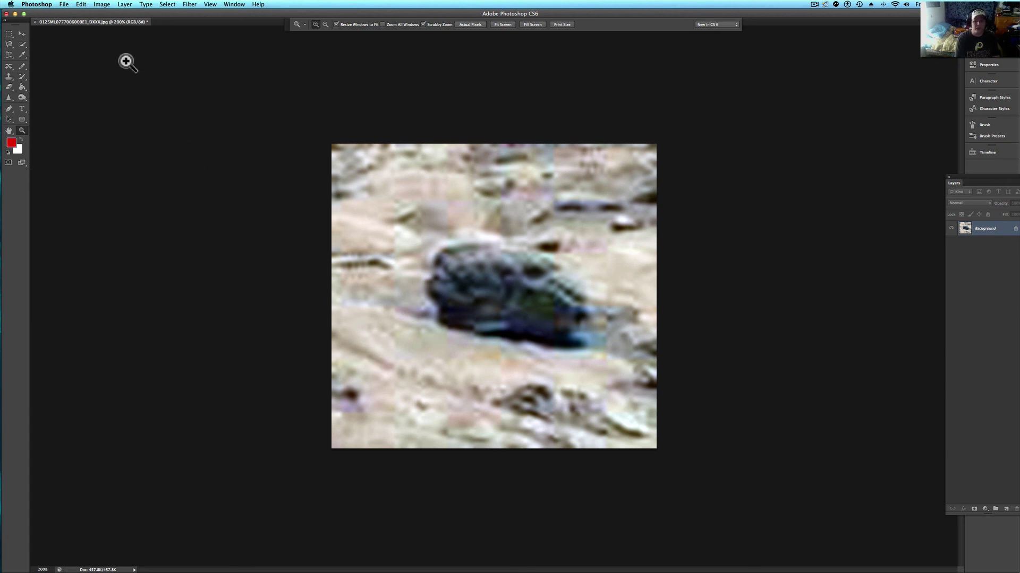
pyautogui.click(80, 5)
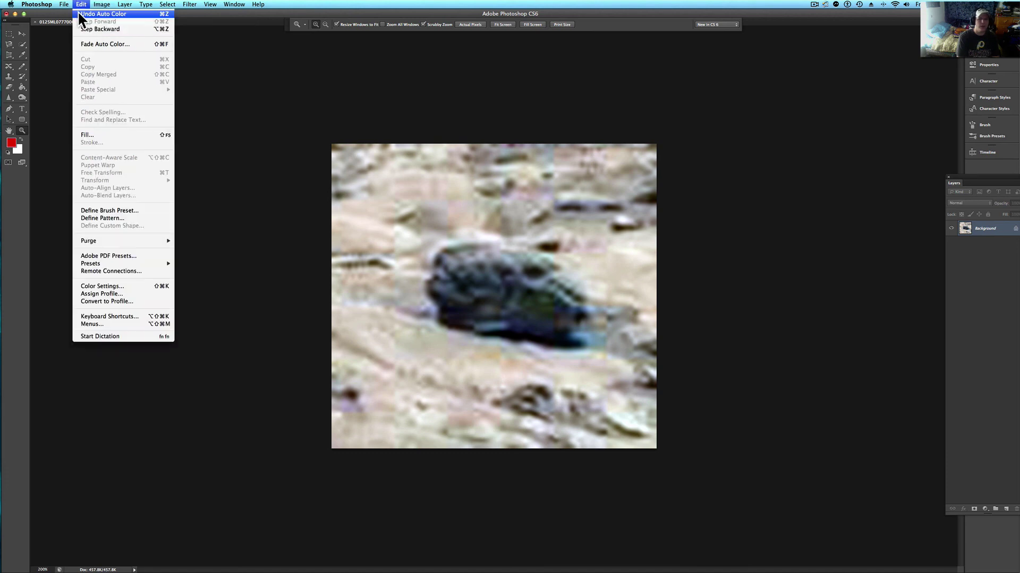
pyautogui.click(202, 75)
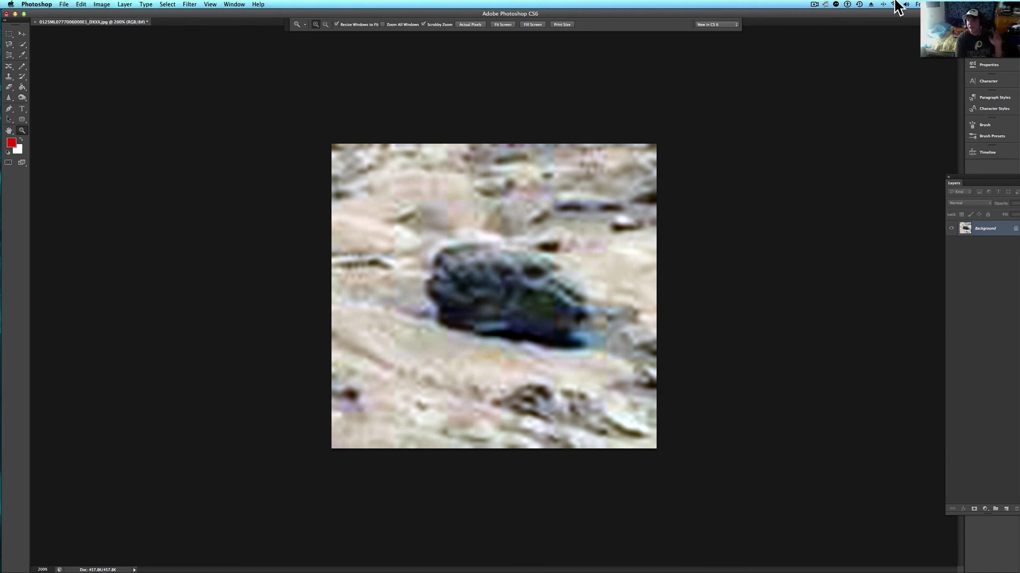
pyautogui.click(812, 5)
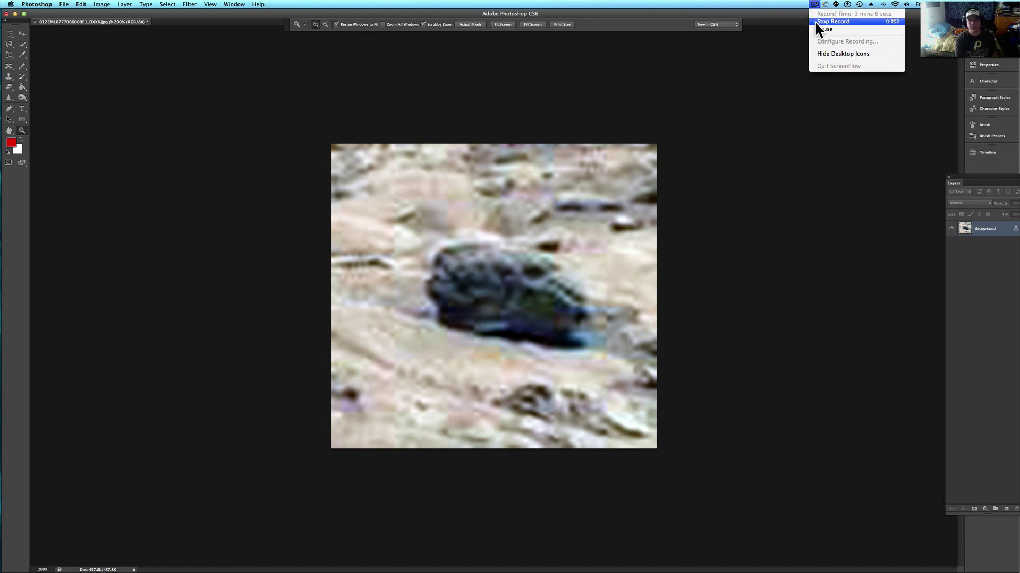